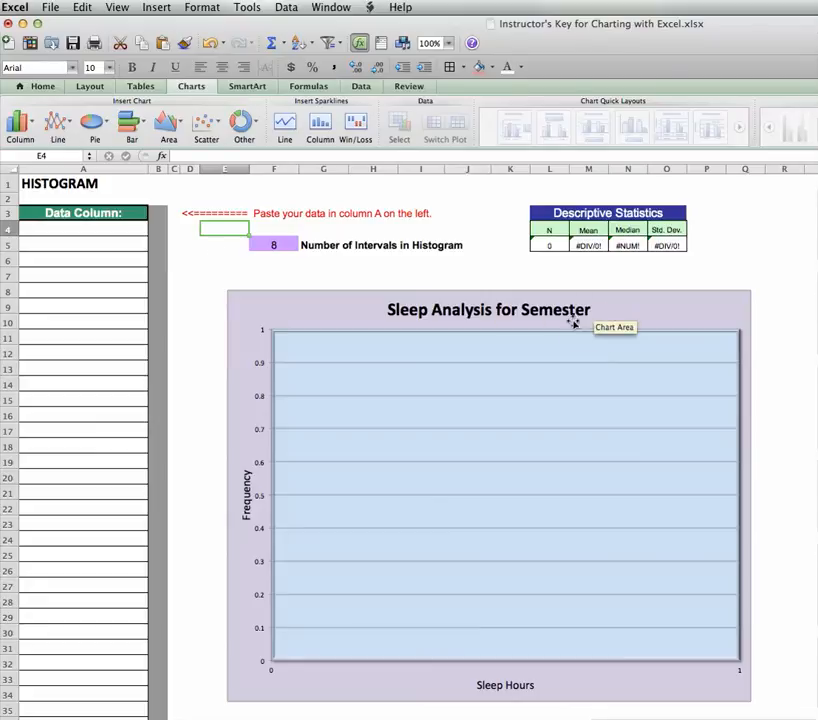
# Step: Check the histogram's chart title and horizontal axis title, and nudge the Frequency axis title slightly farther from the vertical axis
pyautogui.click(538, 311)
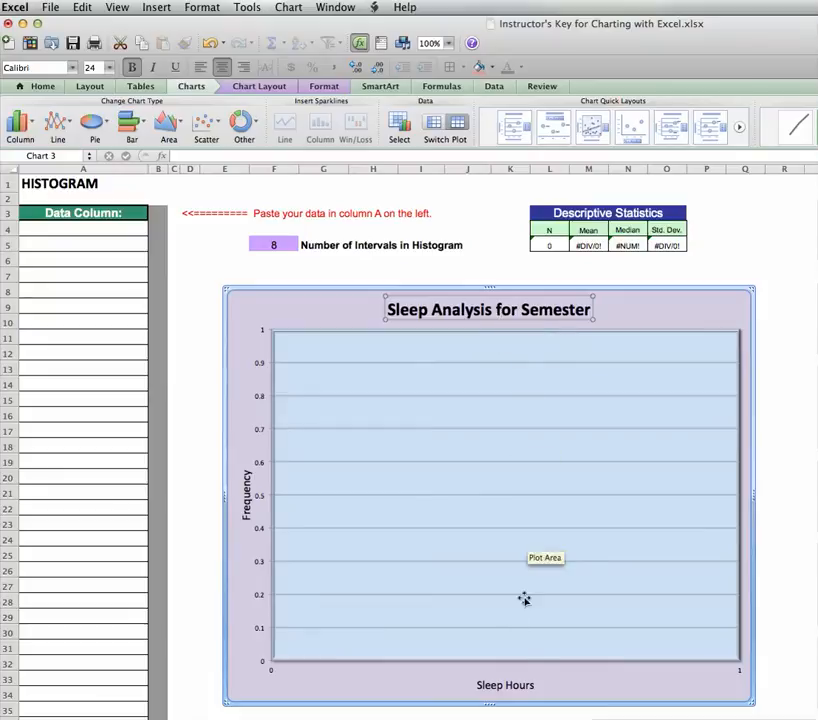
pyautogui.click(494, 683)
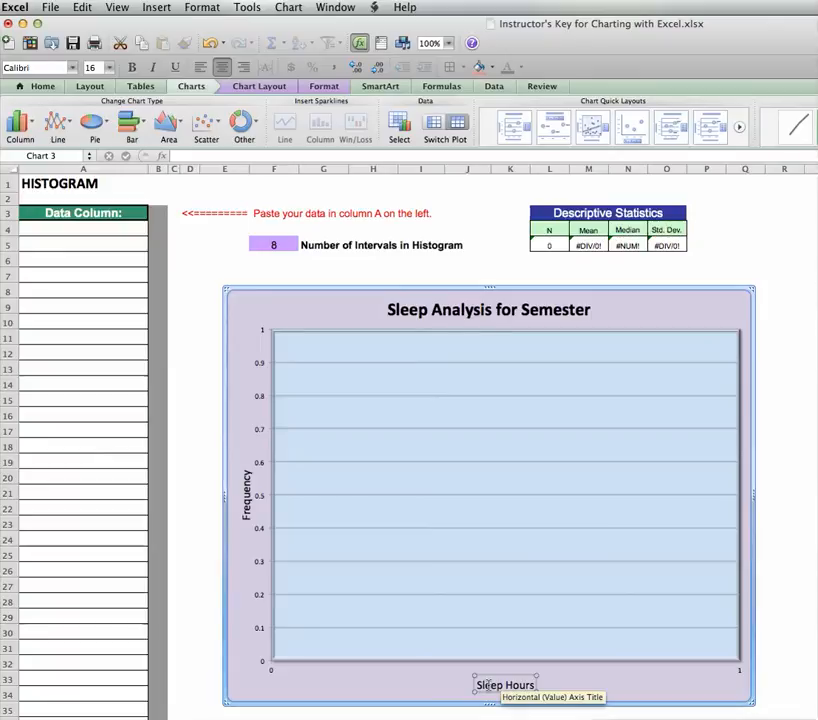
pyautogui.click(246, 484)
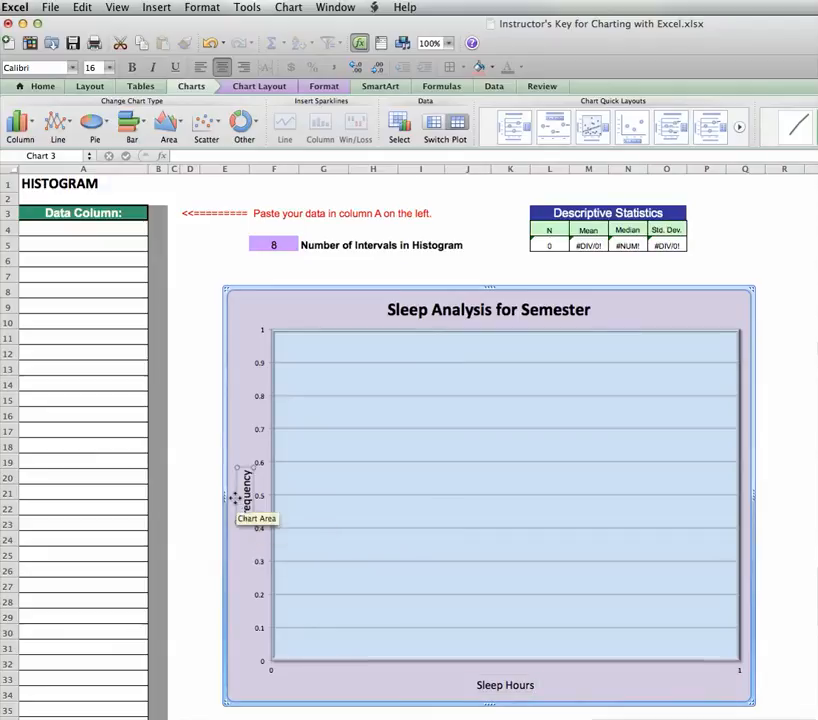
pyautogui.moveTo(236, 498); pyautogui.dragTo(232, 497)
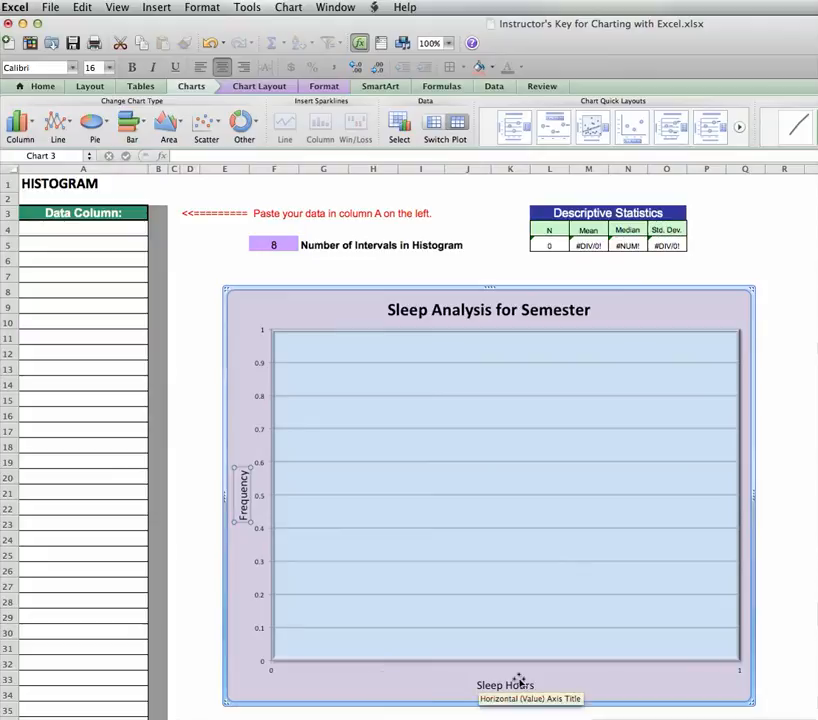
pyautogui.click(188, 583)
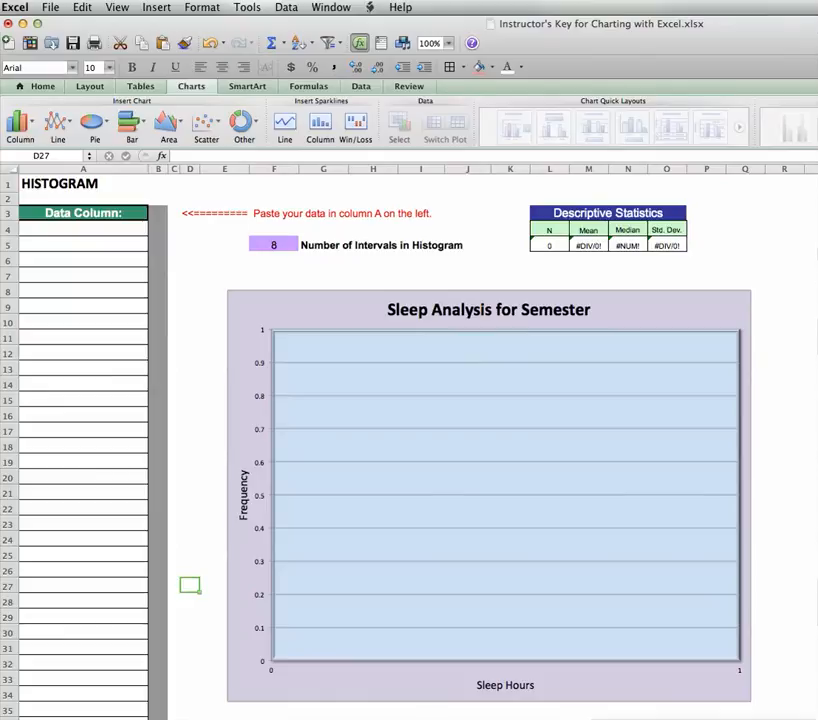
# Step: On the time series chart sheet, copy the # of Hours of Sleep values in D7:D90
pyautogui.click(298, 717)
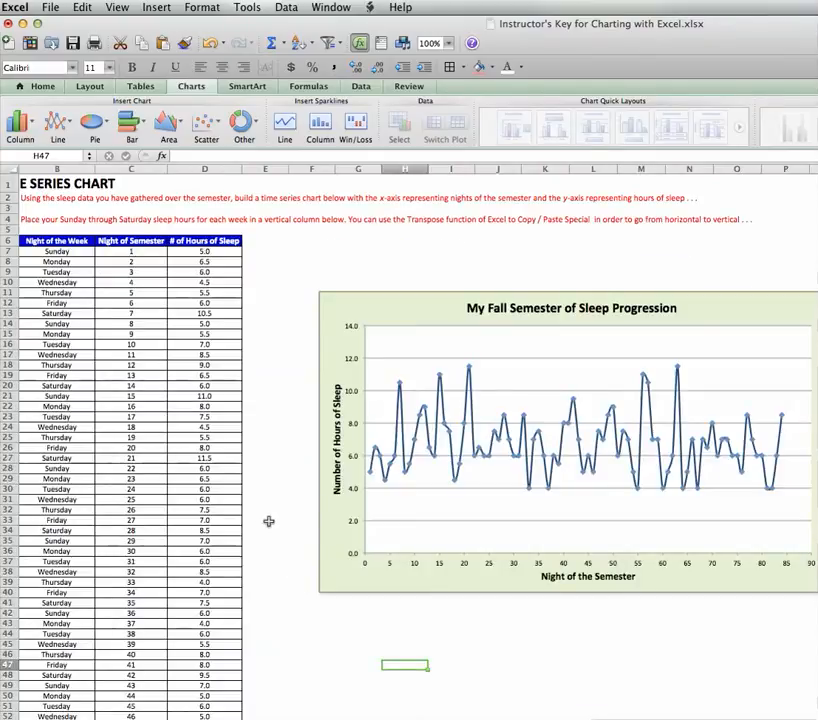
pyautogui.hscroll(3, 268, 521)
pyautogui.hscroll(-4, 270, 530)
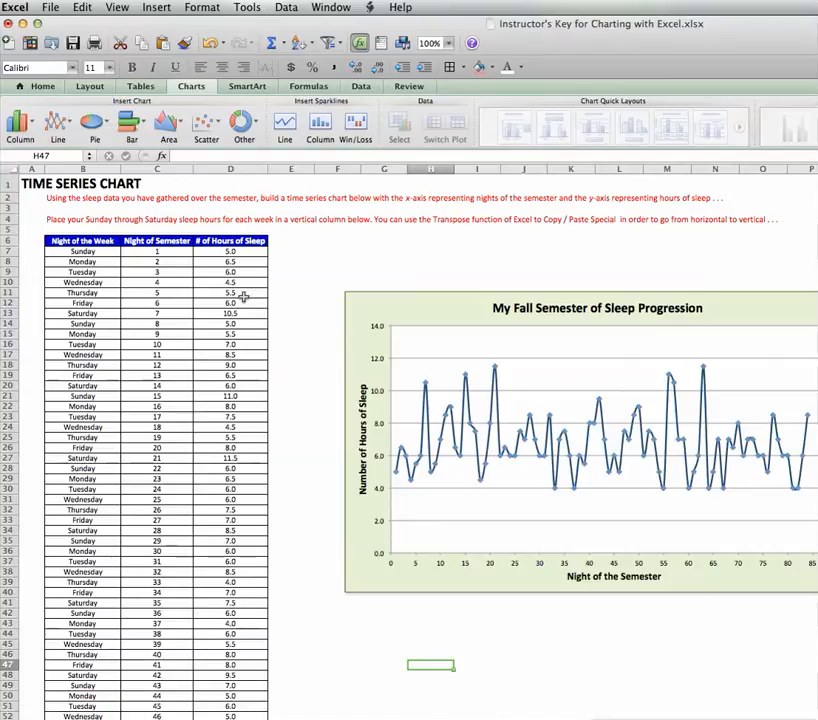
pyautogui.click(221, 252)
pyautogui.moveTo(221, 252); pyautogui.dragTo(230, 573)
pyautogui.rightClick(230, 457)
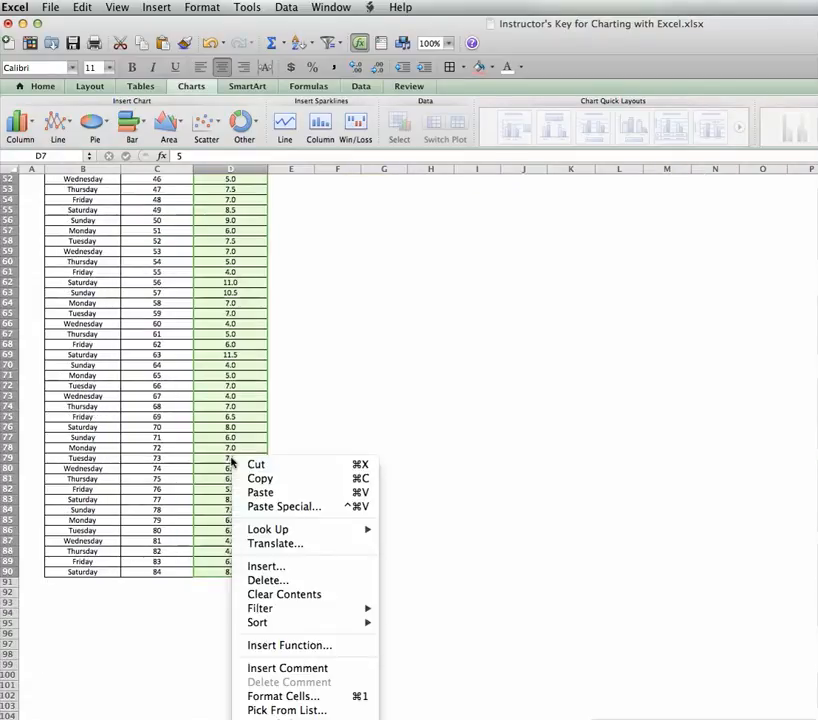
pyautogui.click(267, 484)
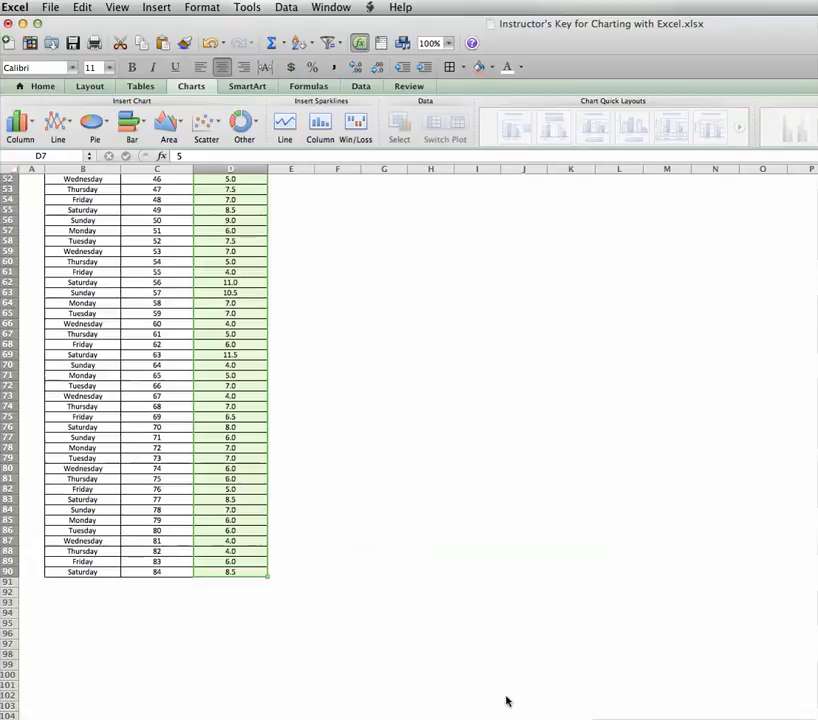
# Step: Paste the copied sleep hours into the Data Column of the histogram sheet, starting at A4
pyautogui.click(507, 718)
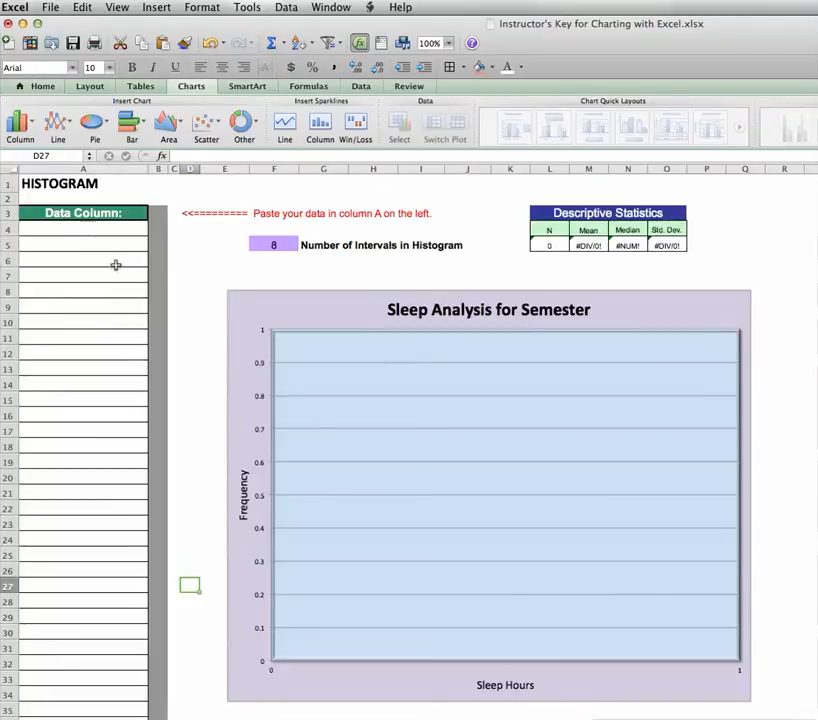
pyautogui.click(80, 228)
pyautogui.rightClick(81, 232)
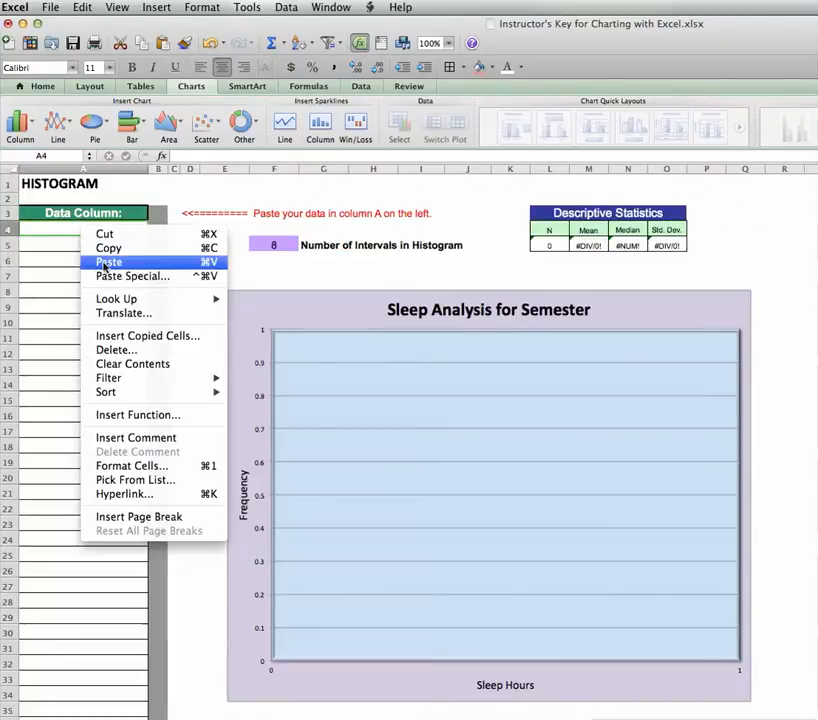
pyautogui.click(109, 261)
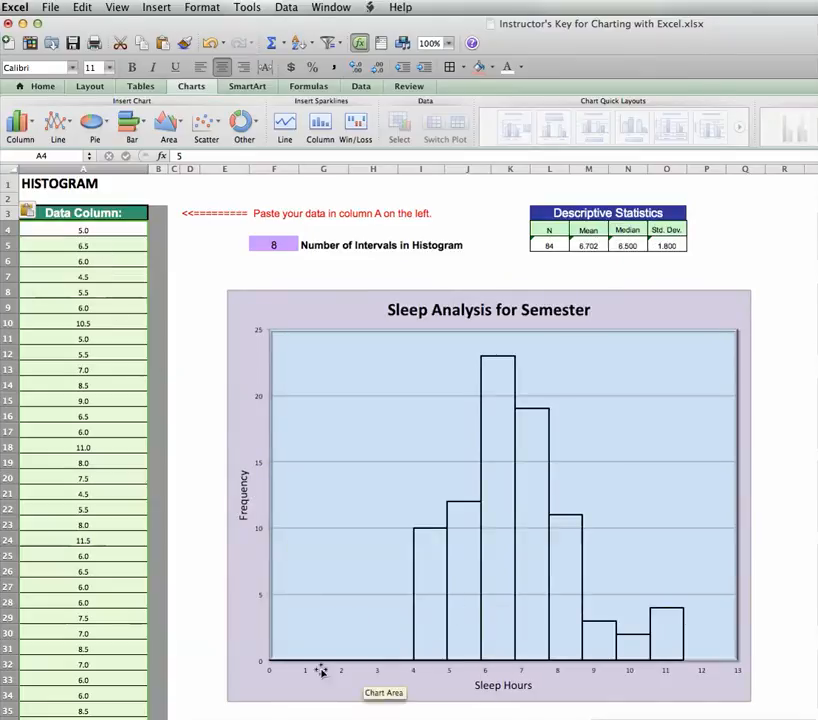
pyautogui.click(209, 631)
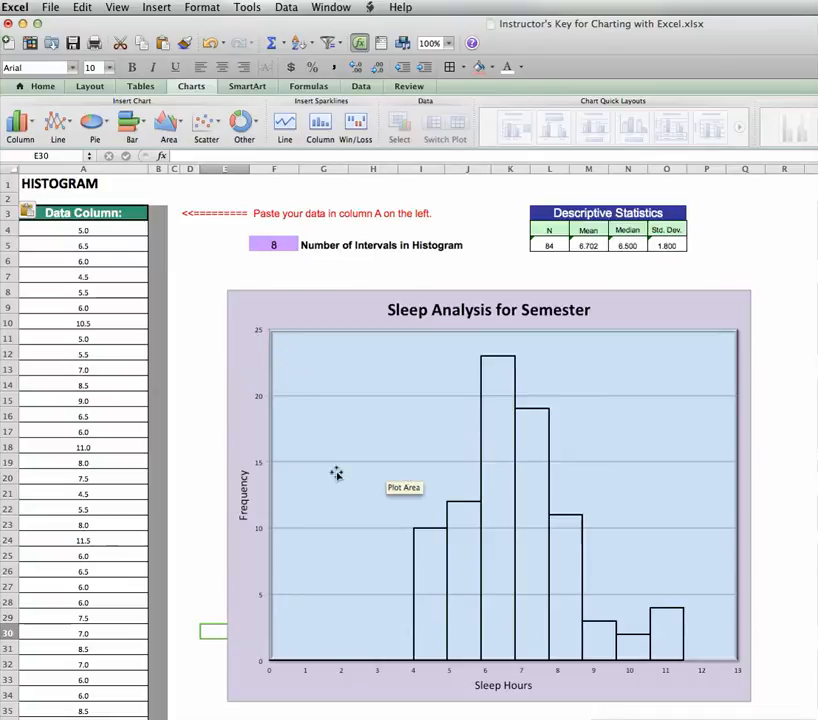
# Step: Set the number of intervals in the histogram to 10 in cell F5
pyautogui.click(218, 276)
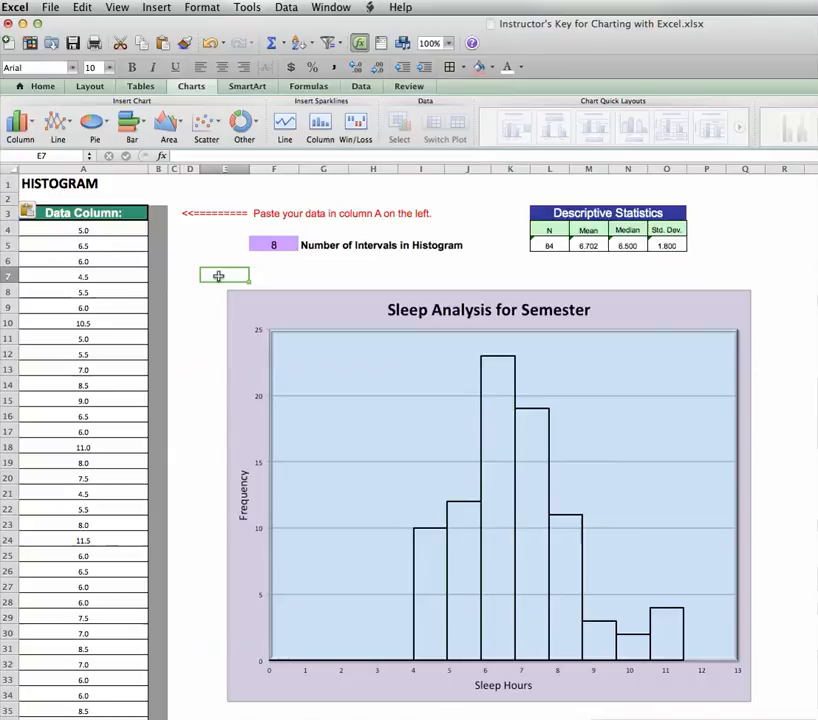
pyautogui.click(289, 273)
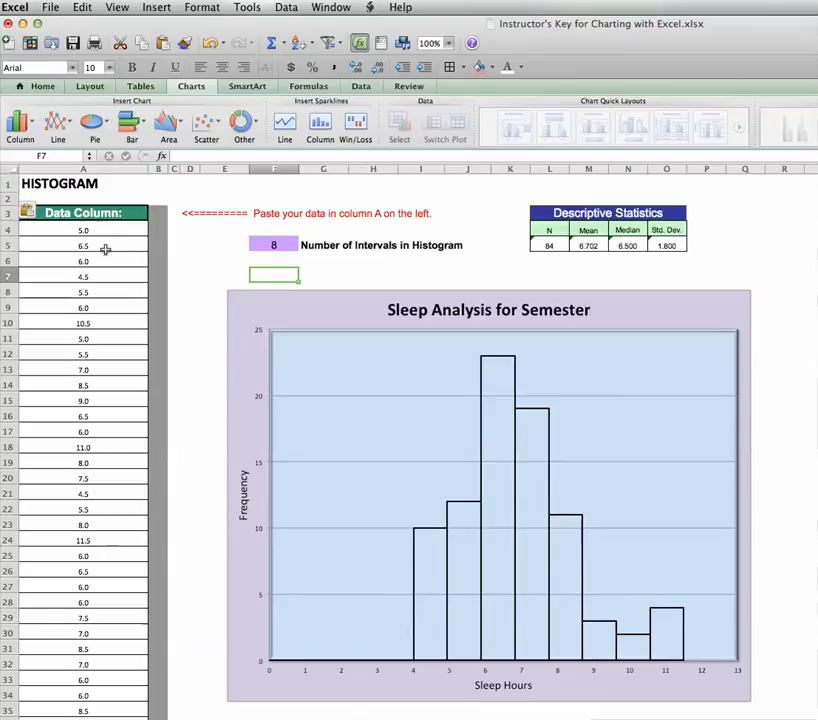
pyautogui.click(275, 244)
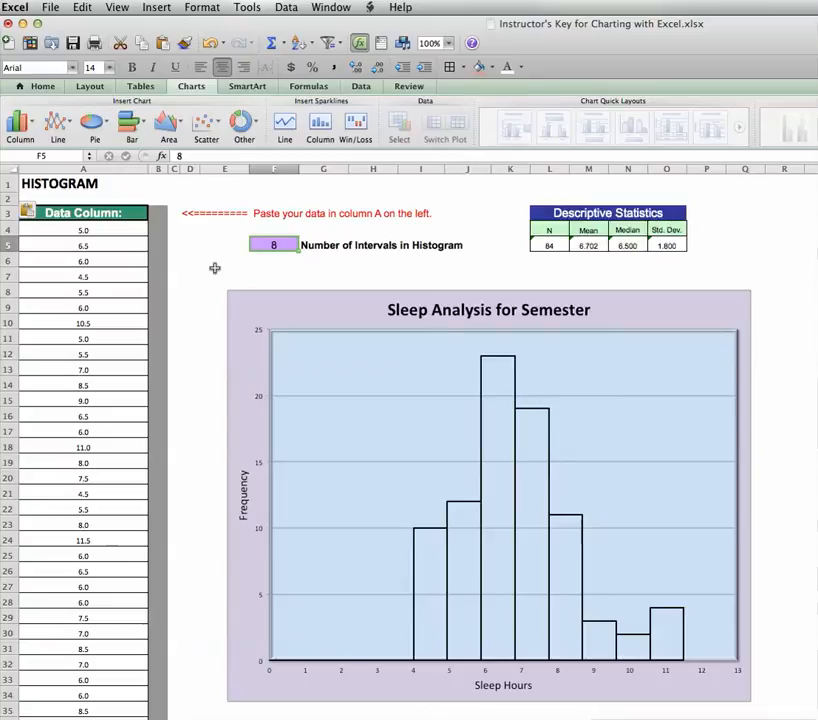
pyautogui.write('10')
pyautogui.press('Return')
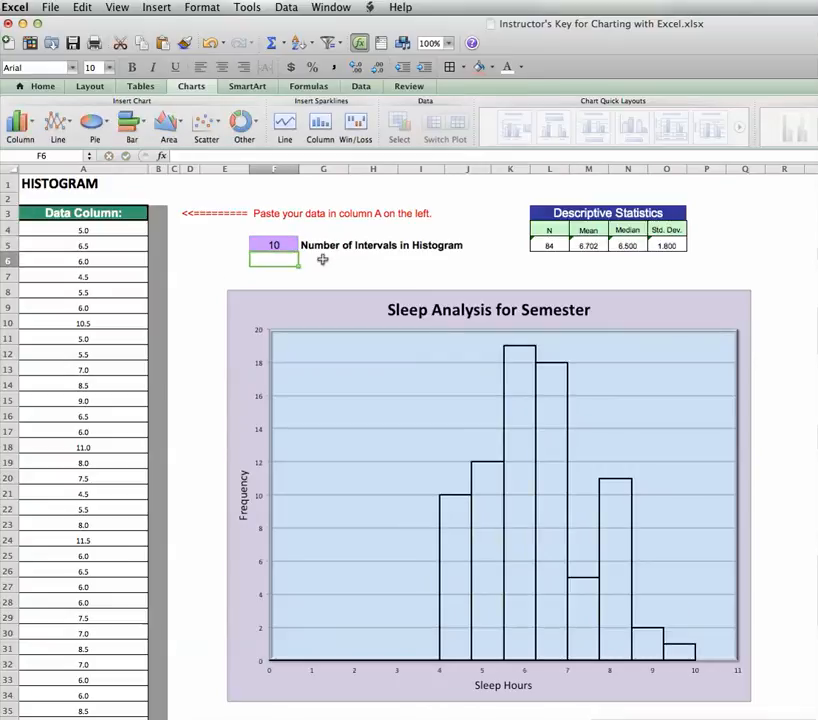
# Step: Change the histogram's number of intervals to 6 in cell F5
pyautogui.click(275, 245)
pyautogui.write('6')
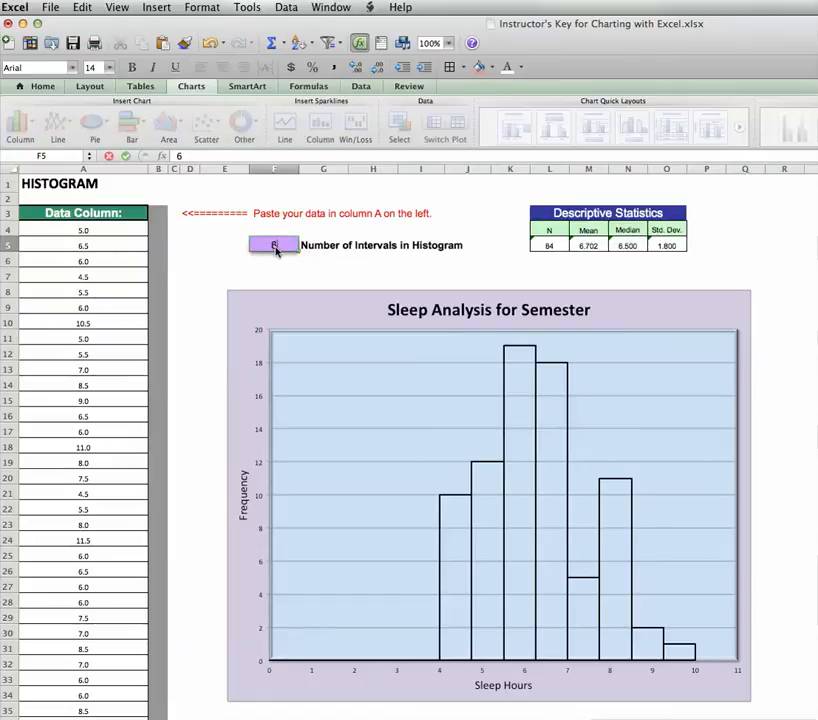
pyautogui.press('Return')
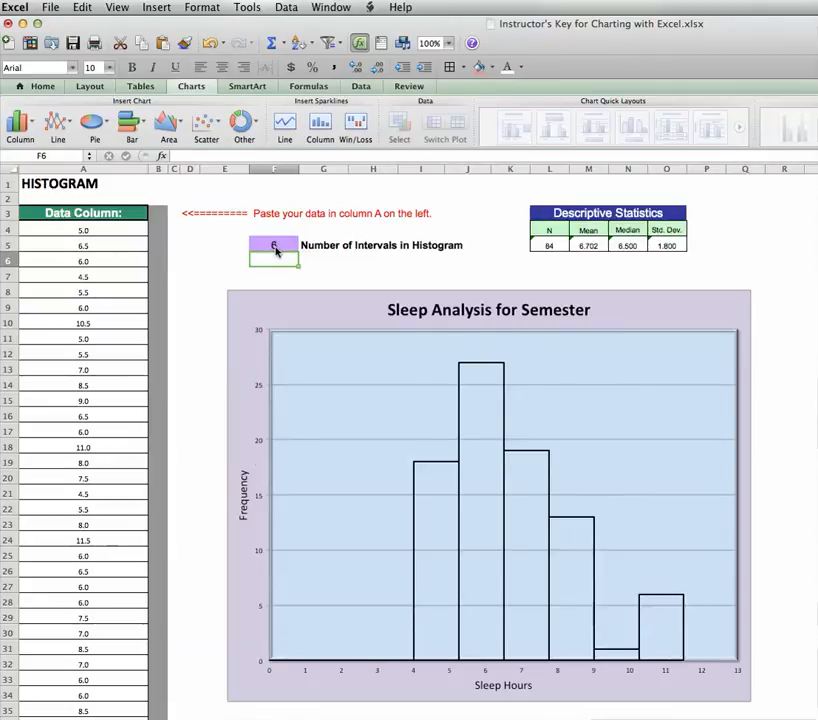
# Step: Set the histogram's number of intervals back to 8 in cell F5
pyautogui.click(276, 243)
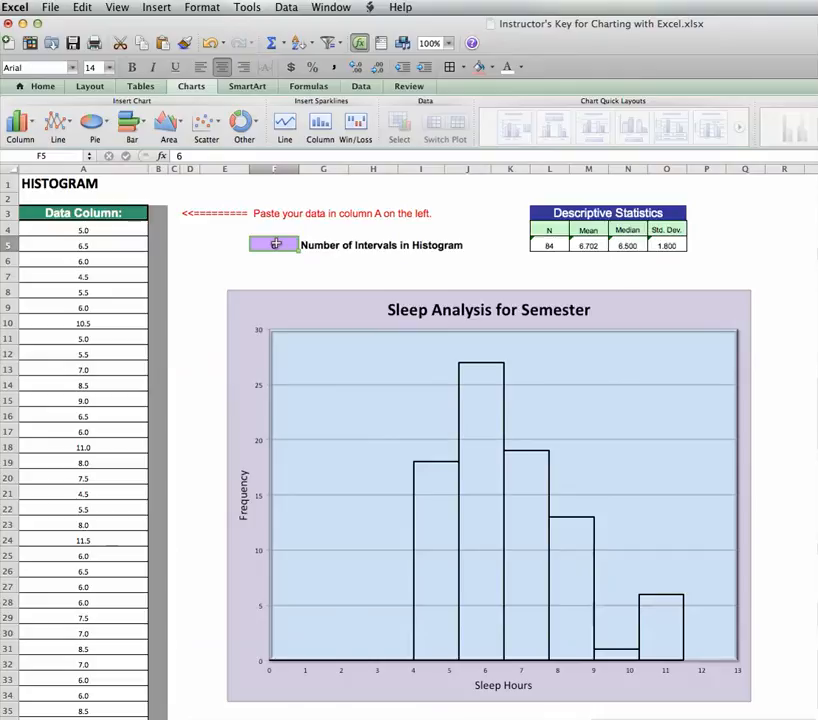
pyautogui.write('8')
pyautogui.press('Return')
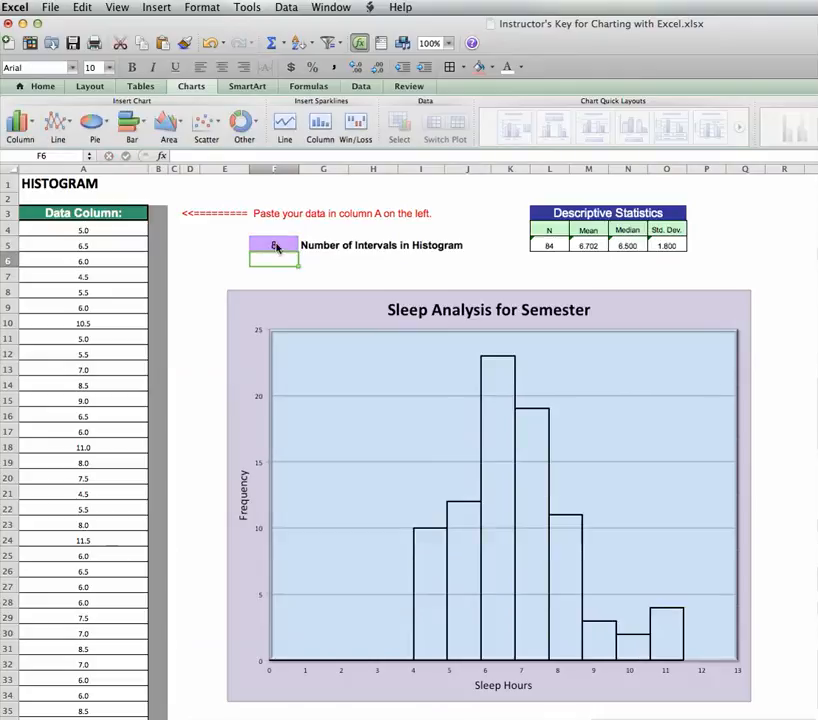
pyautogui.click(212, 261)
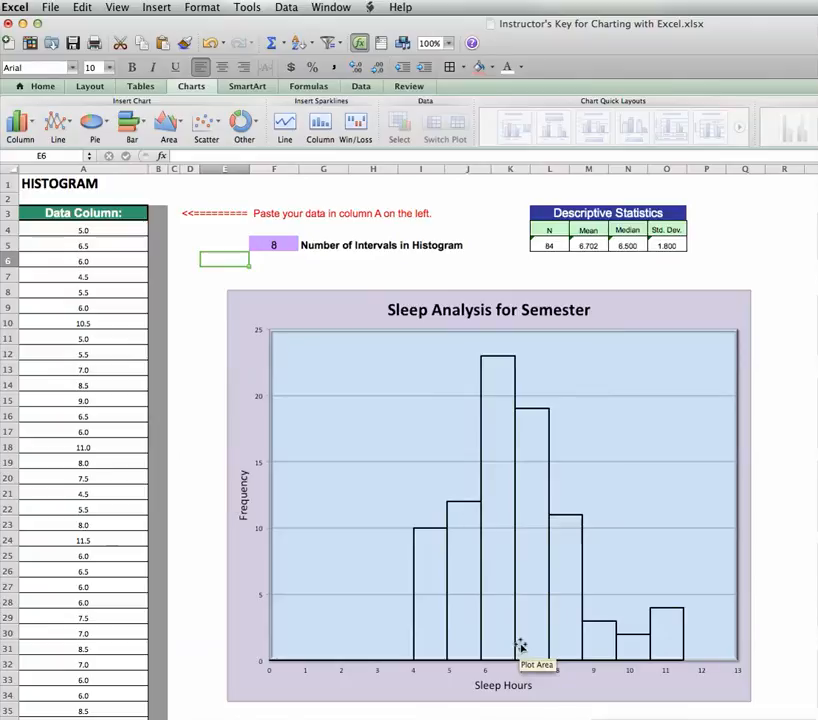
# Step: On the boxplots data sheet, copy the yearly home run figures of all four players in C9:F30
pyautogui.click(750, 717)
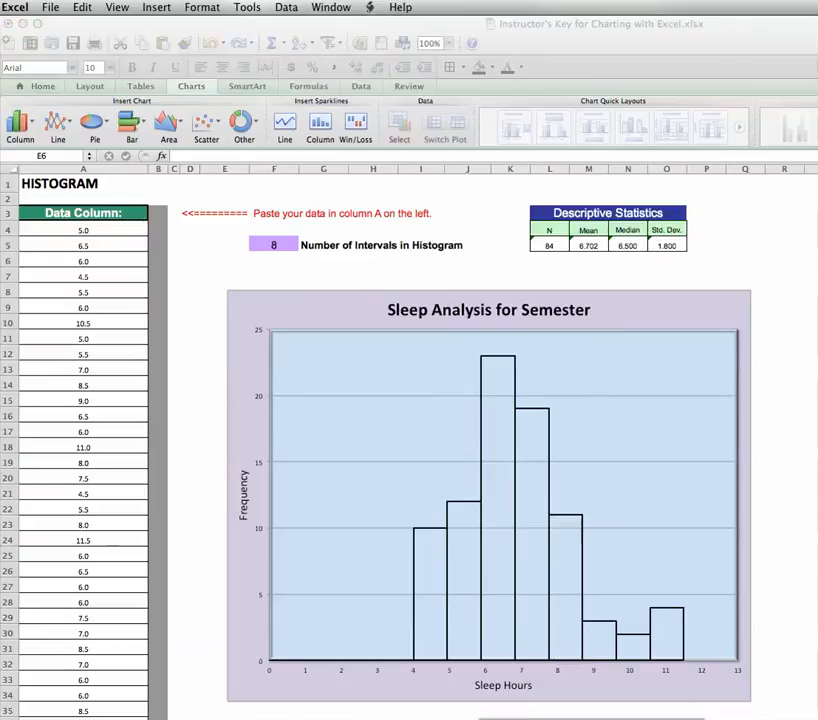
pyautogui.click(460, 717)
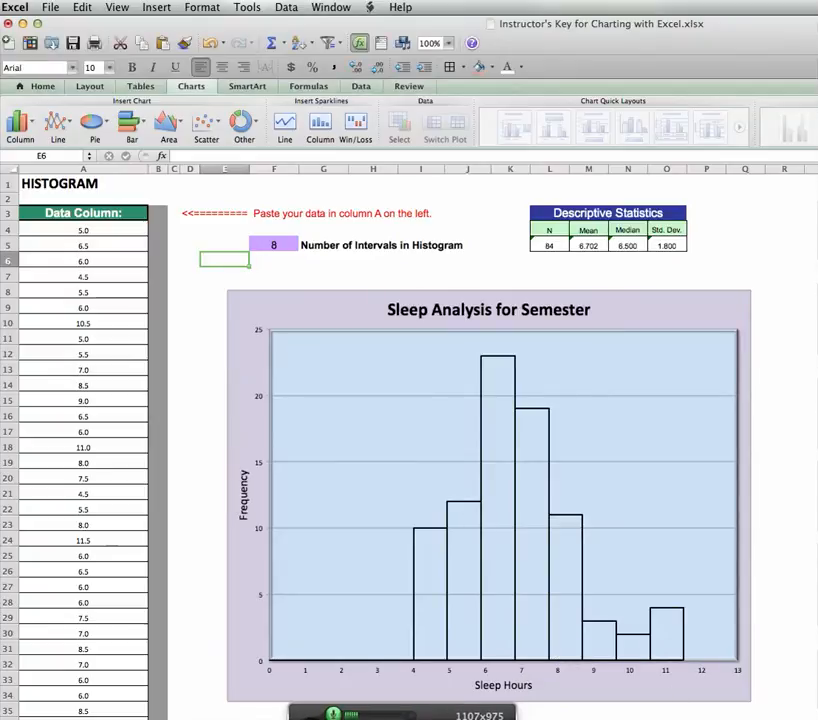
pyautogui.click(460, 717)
pyautogui.click(636, 474)
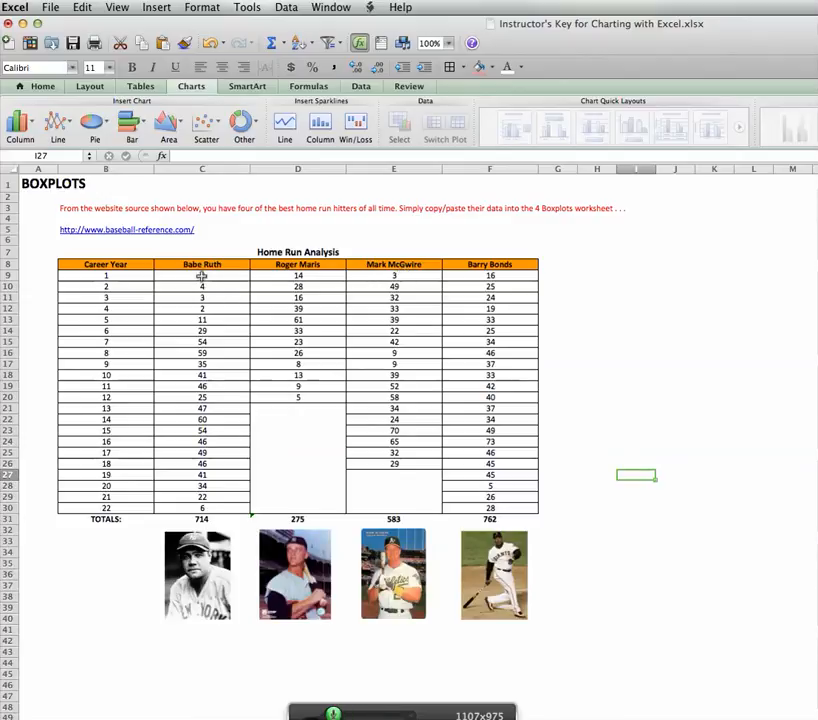
pyautogui.moveTo(202, 275); pyautogui.dragTo(486, 508)
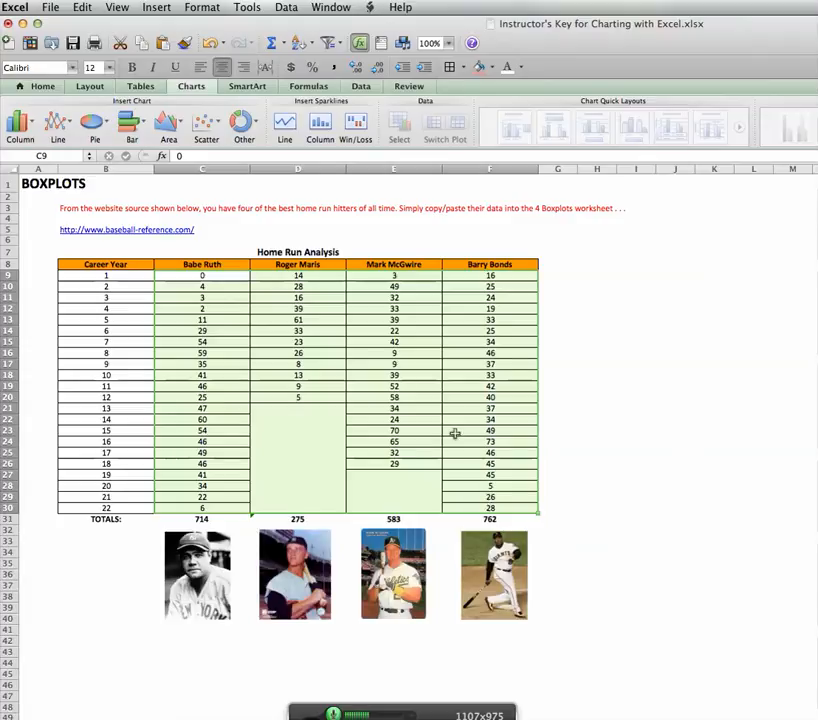
pyautogui.rightClick(400, 392)
pyautogui.click(420, 409)
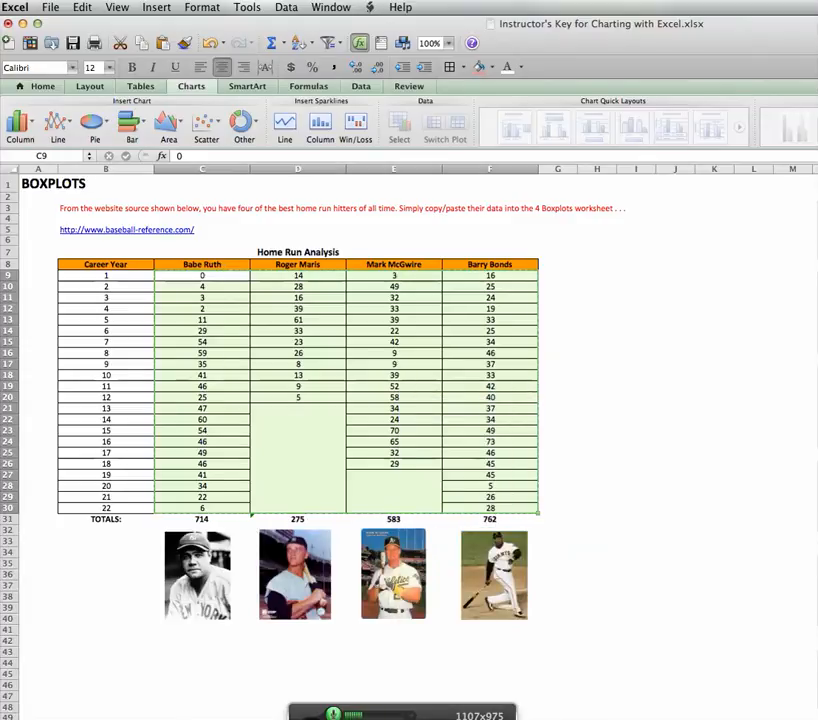
# Step: On the 4 Boxplots worksheet, paste the copied home run data into A5:D26 under the player headings and inspect Babe Ruth's box in the chart
pyautogui.click(490, 718)
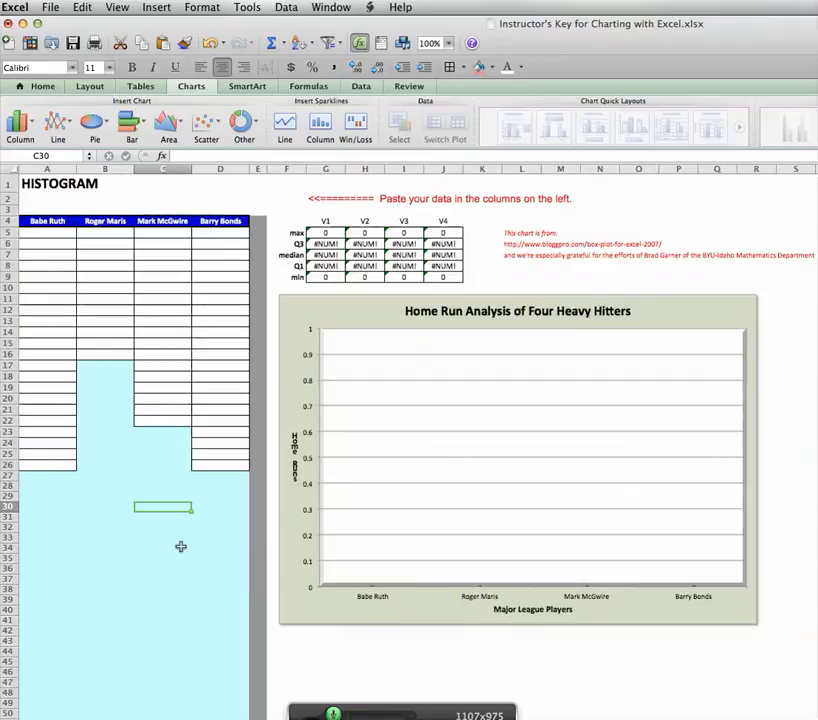
pyautogui.click(55, 221)
pyautogui.click(109, 221)
pyautogui.click(162, 221)
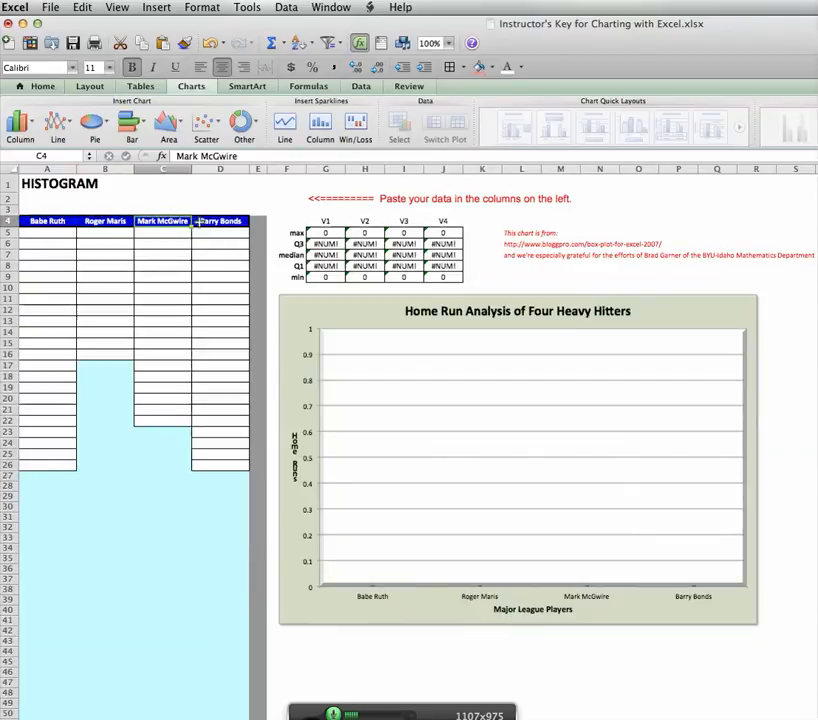
pyautogui.click(211, 221)
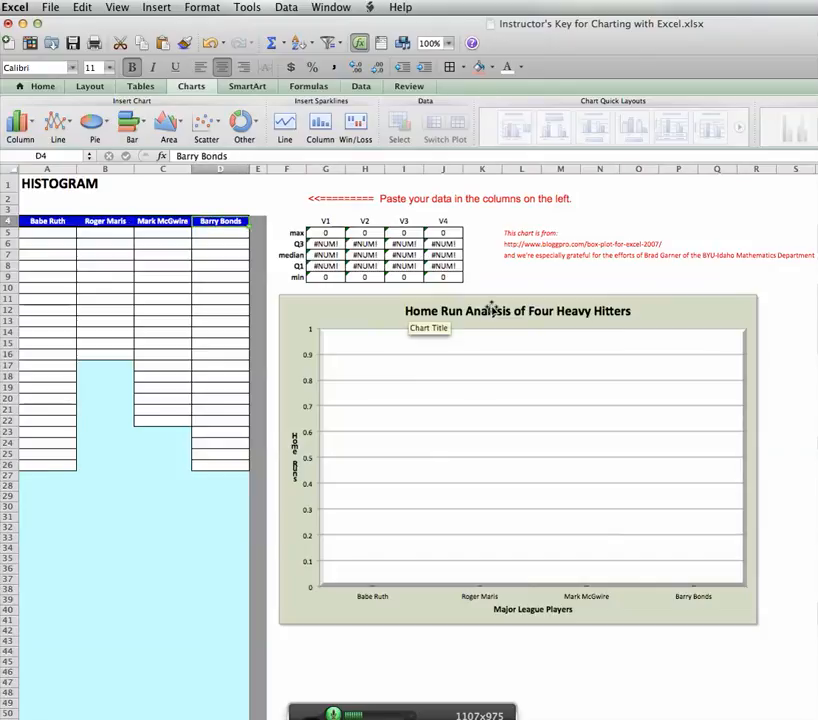
pyautogui.click(650, 319)
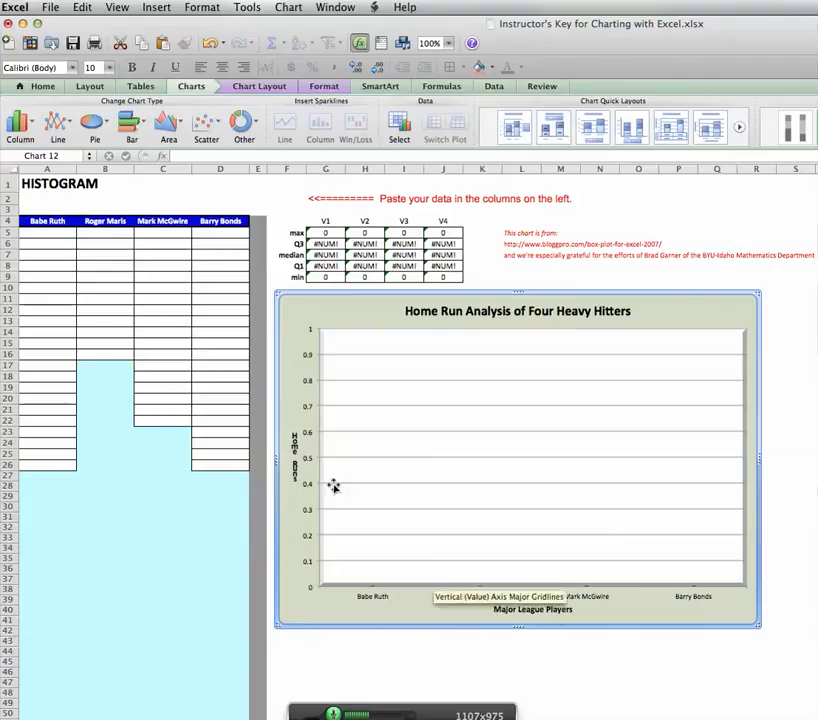
pyautogui.moveTo(58, 235); pyautogui.dragTo(217, 461)
pyautogui.rightClick(213, 440)
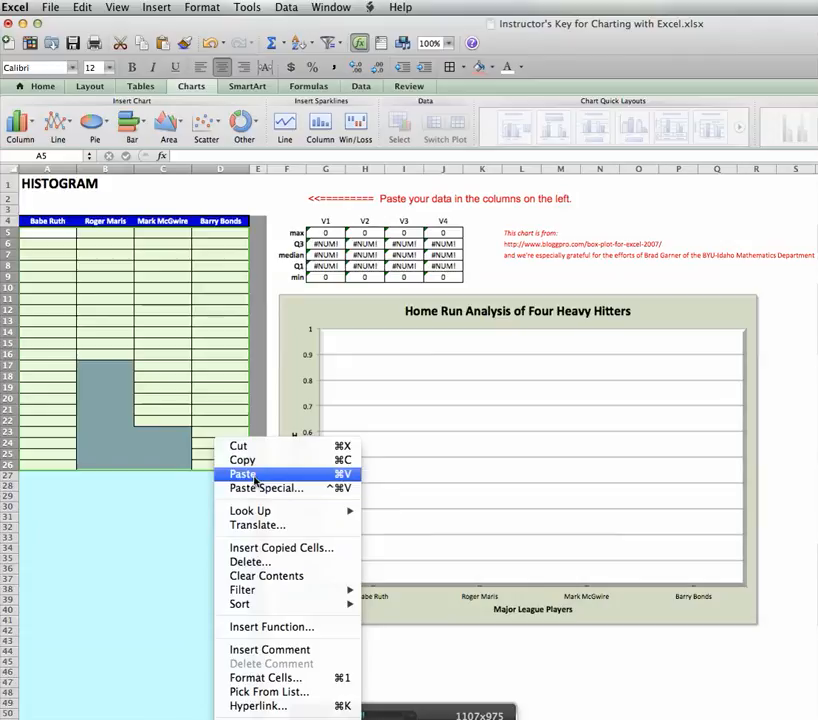
pyautogui.click(243, 474)
pyautogui.click(162, 517)
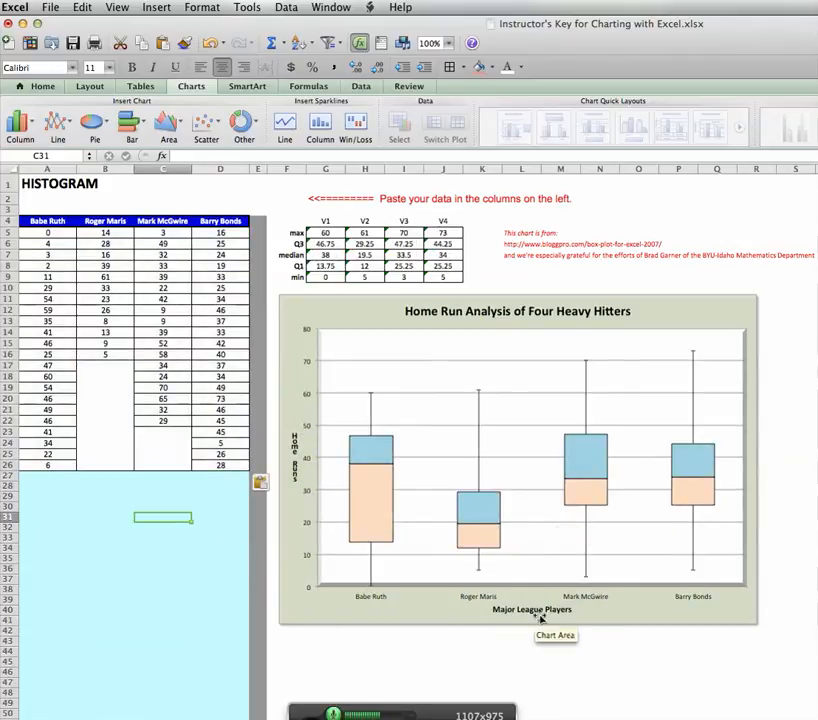
pyautogui.click(640, 651)
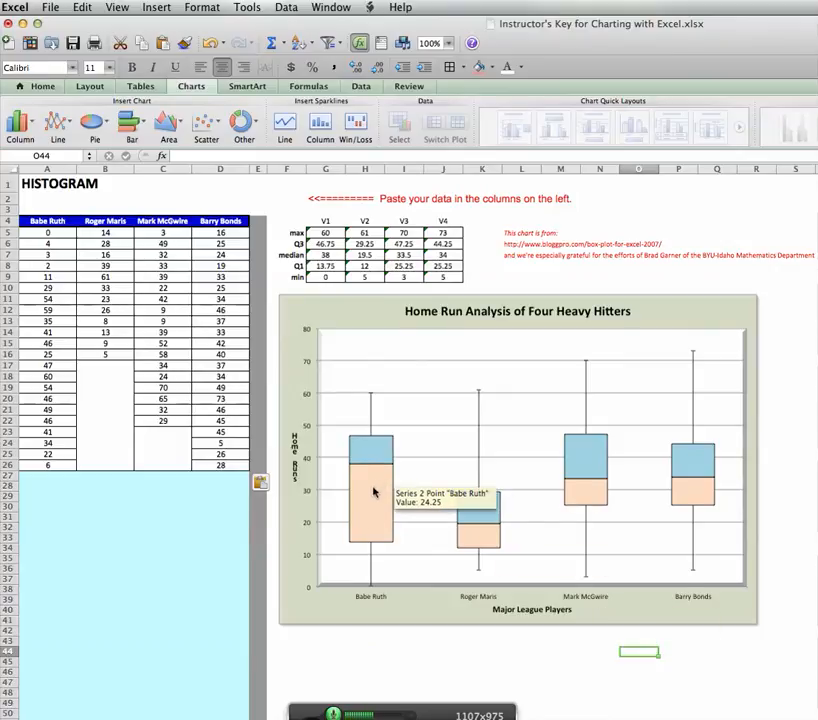
pyautogui.moveTo(376, 484)
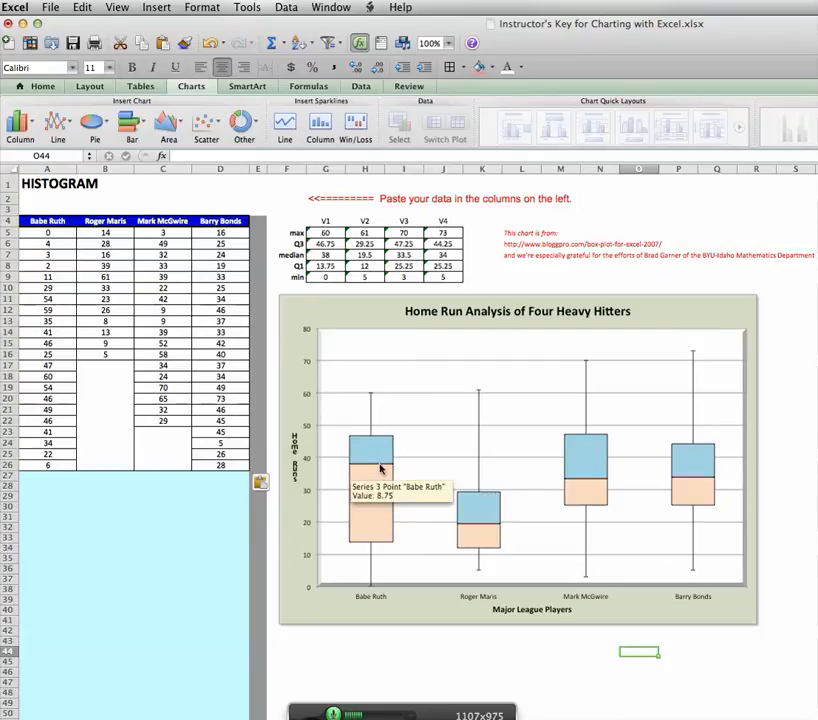
# Step: Examine the Roger Maris and Barry Bonds boxes and the upper whiskers in the home run boxplot
pyautogui.moveTo(485, 522)
pyautogui.moveTo(683, 494)
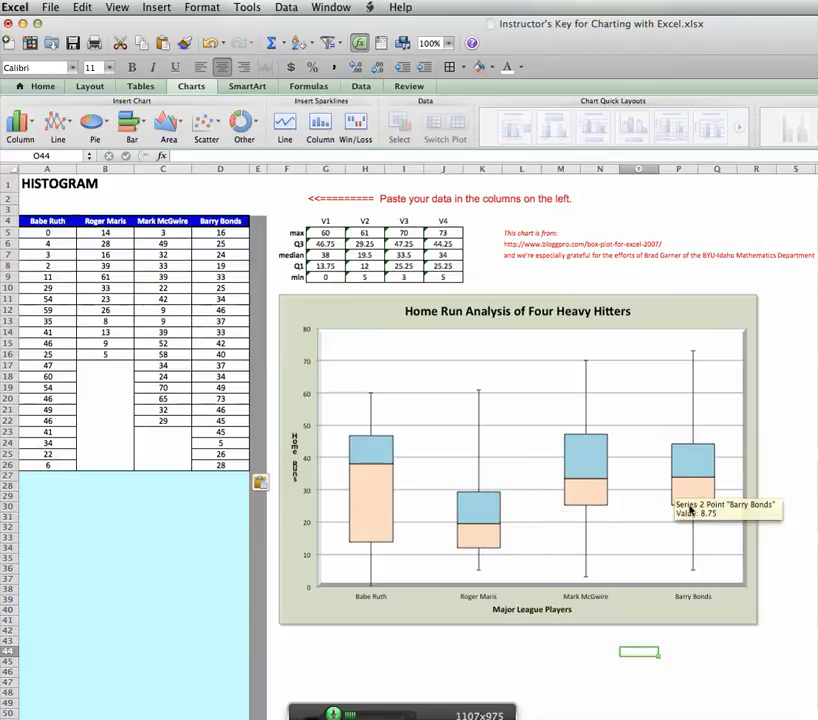
pyautogui.click(694, 356)
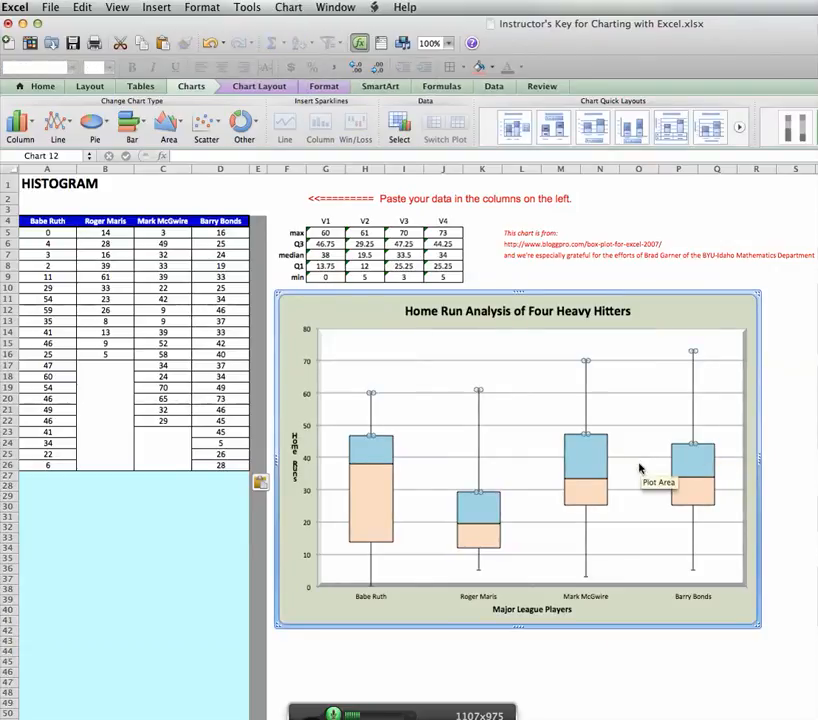
pyautogui.click(566, 650)
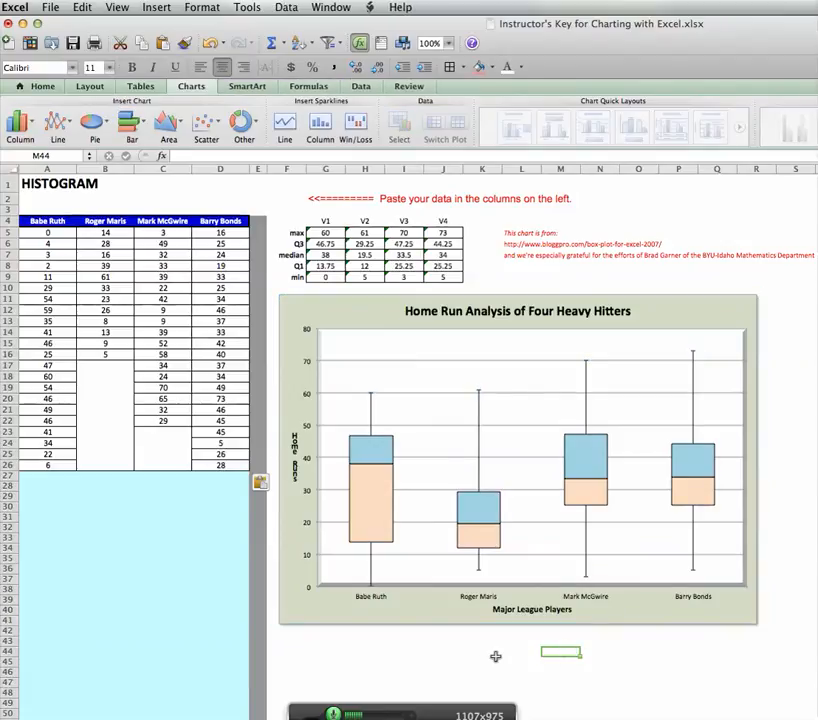
pyautogui.hscroll(1, 474, 654)
pyautogui.hscroll(-1, 474, 654)
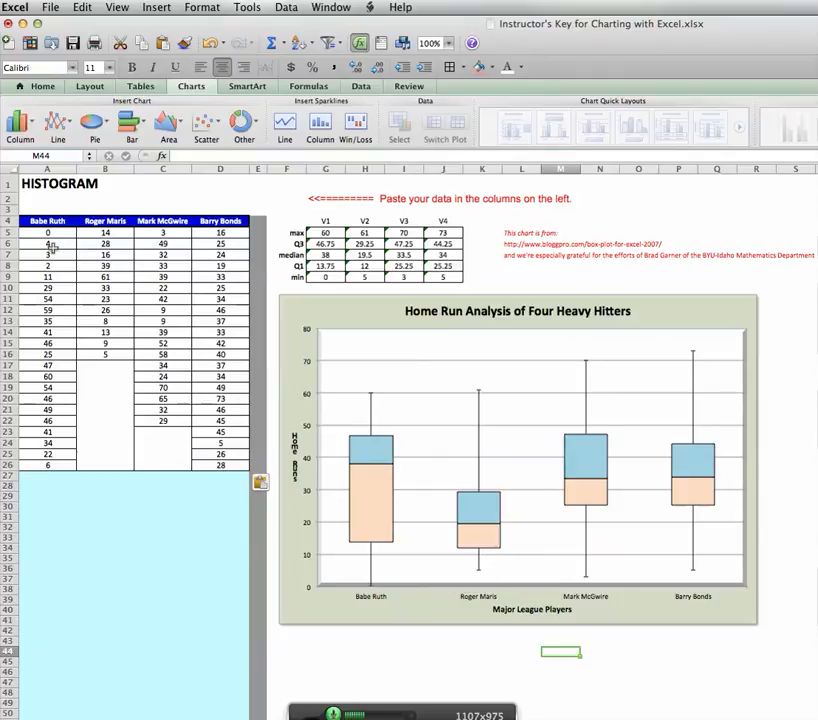
# Step: Review the boxplot template worksheets for three, two and one variables, then return to the four-player home run worksheet
pyautogui.click(724, 703)
pyautogui.hotkey('ctrl', 'pagedown')
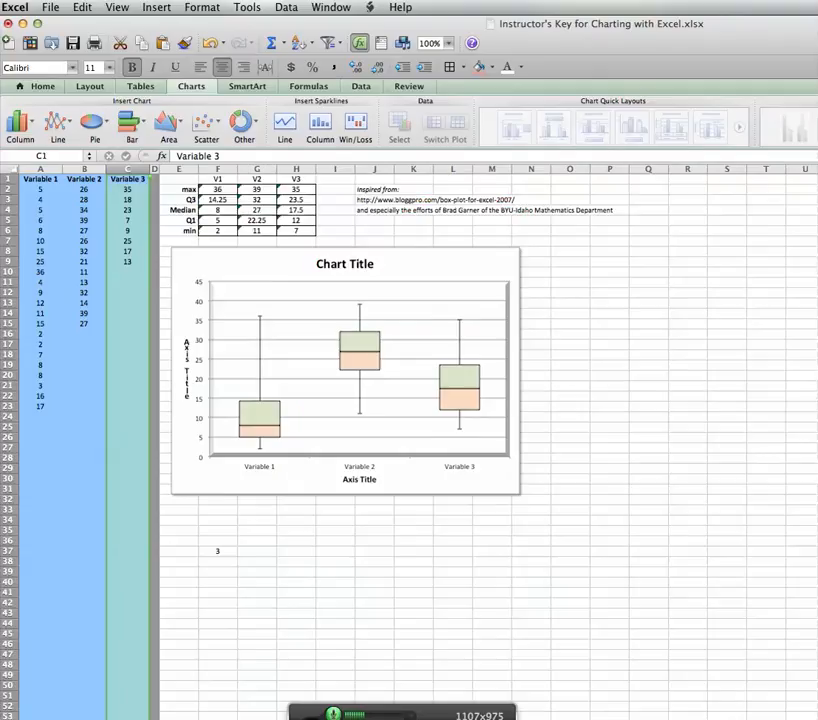
pyautogui.hotkey('ctrl', 'pagedown')
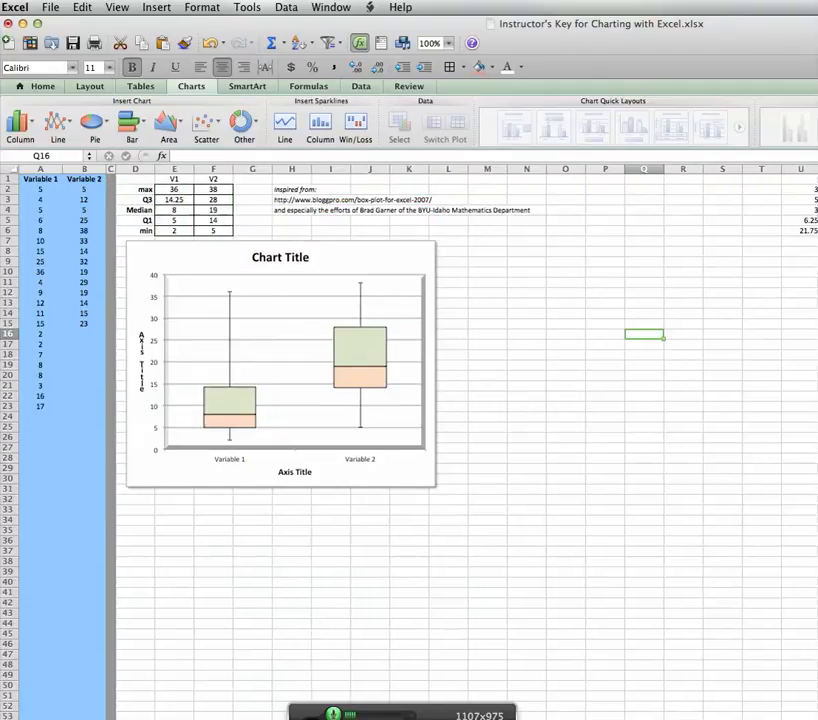
pyautogui.hotkey('ctrl', 'pagedown')
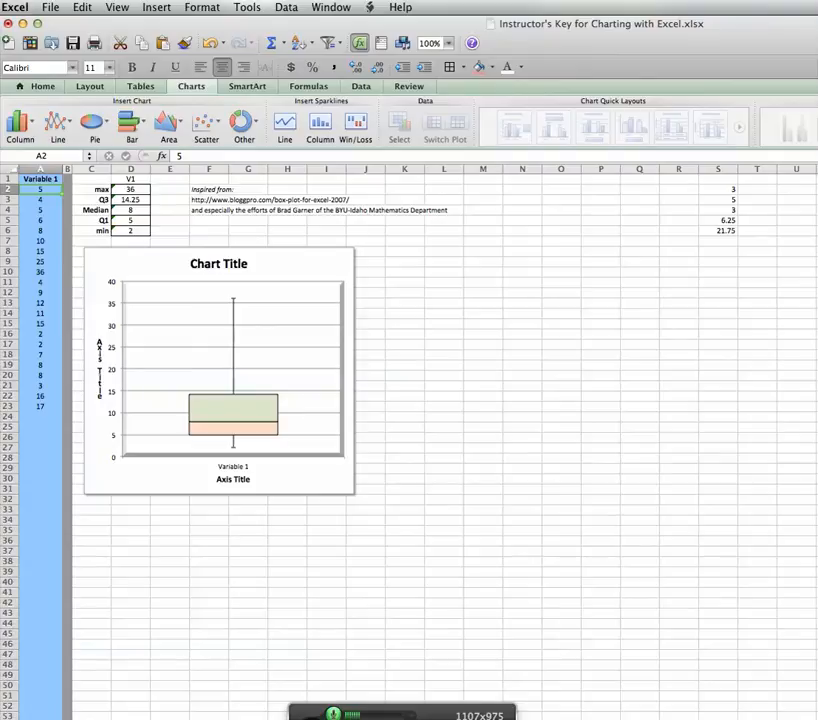
pyautogui.hotkey('ctrl', 'pageup')
pyautogui.hotkey('ctrl', 'pageup')
pyautogui.hotkey('ctrl', 'pageup')
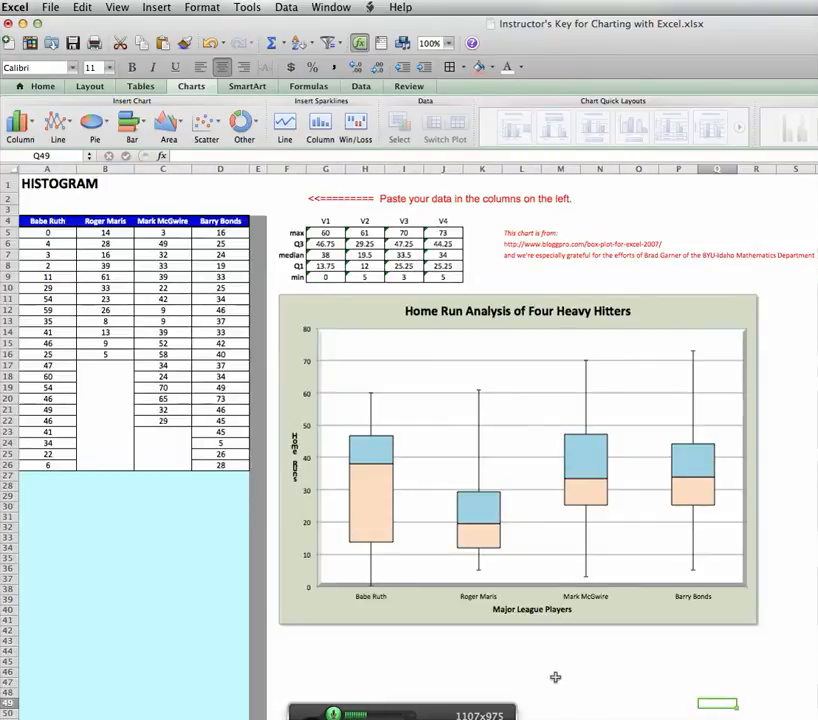